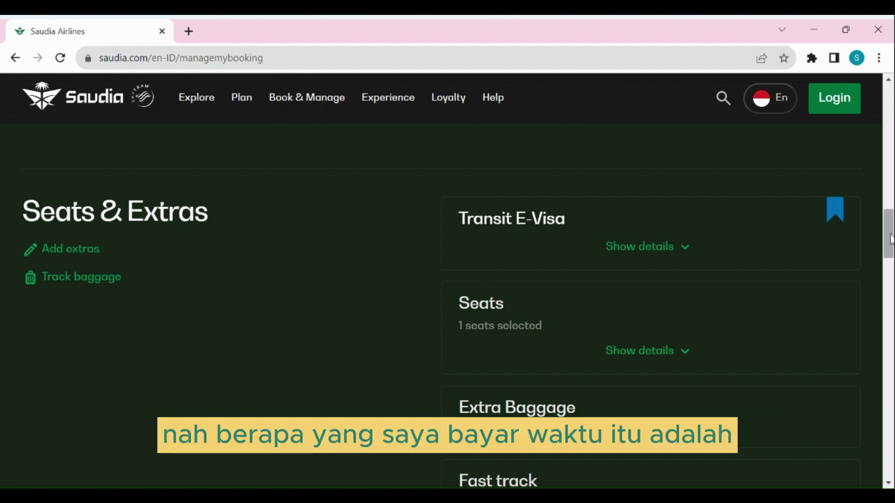
Scroll down to the fare details: USD 864.32 total, including the USD 24.60 Transit Evisa extra
{"action": "left_click_drag", "start_coordinate": [890, 239], "coordinate": [890, 297]}
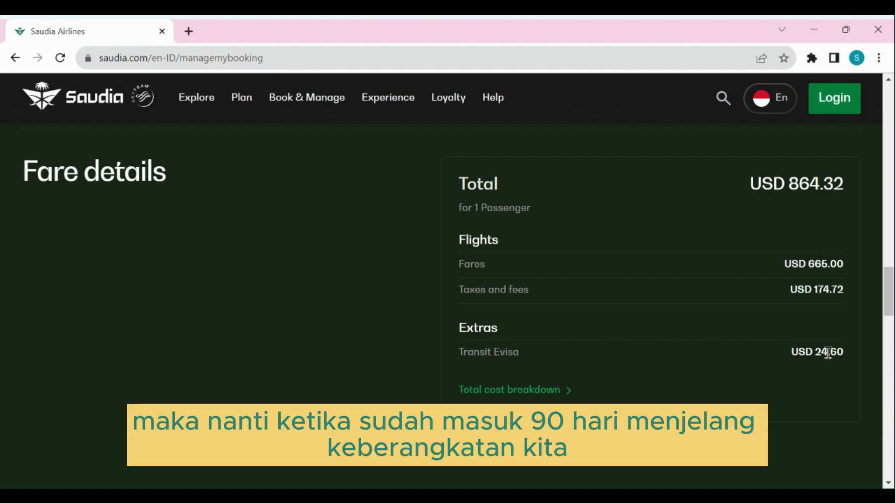
Scroll back up to the Seats & Extras step offering the Transit E-Visa
{"action": "scroll", "coordinate": [827, 353], "scroll_direction": "up", "scroll_amount": 10}
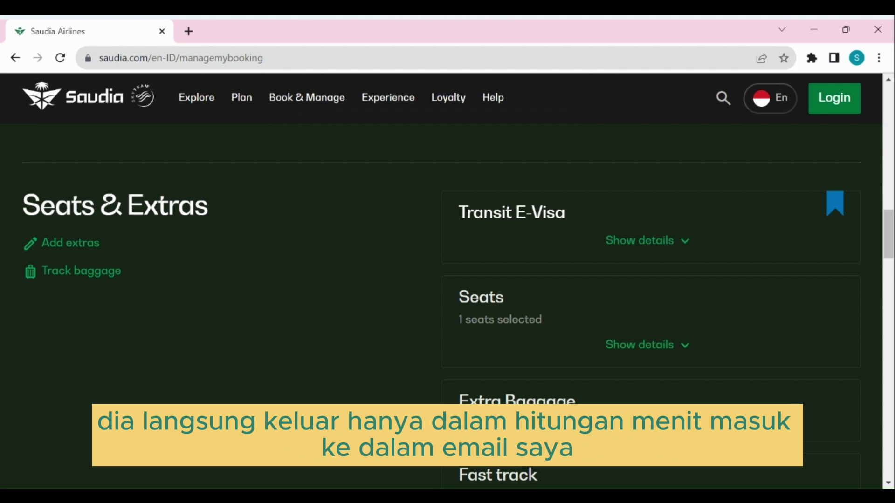
{"action": "scroll", "coordinate": [811, 372], "scroll_direction": "up", "scroll_amount": 1}
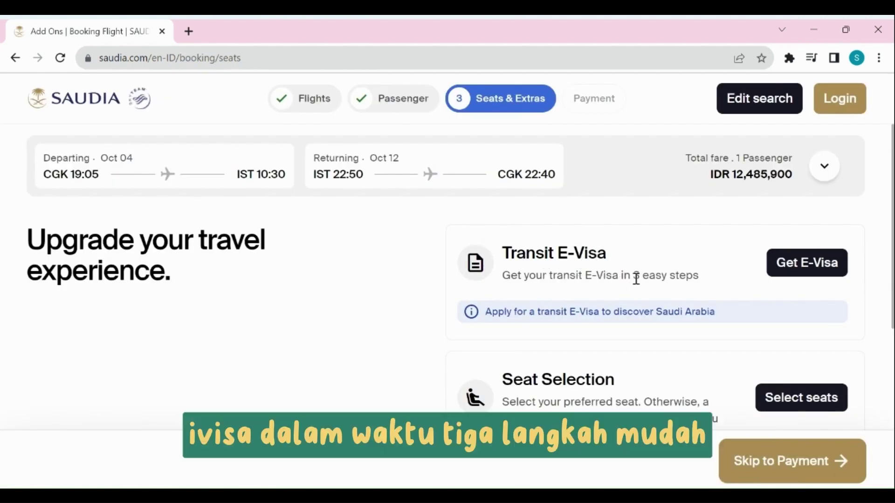
Start the Transit E-Visa application and review the Jakarta–Istanbul flight with the eligible passenger ticked
{"action": "left_click", "coordinate": [803, 269]}
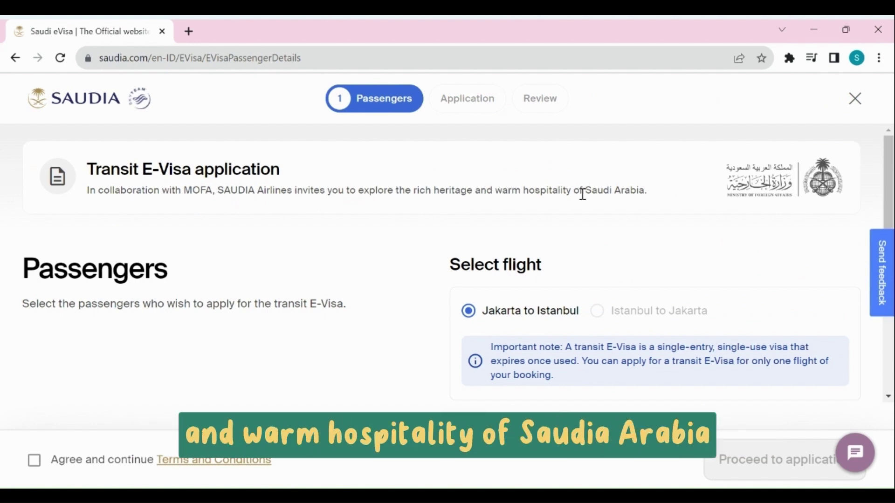
{"action": "scroll", "coordinate": [451, 225], "scroll_direction": "down", "scroll_amount": 2}
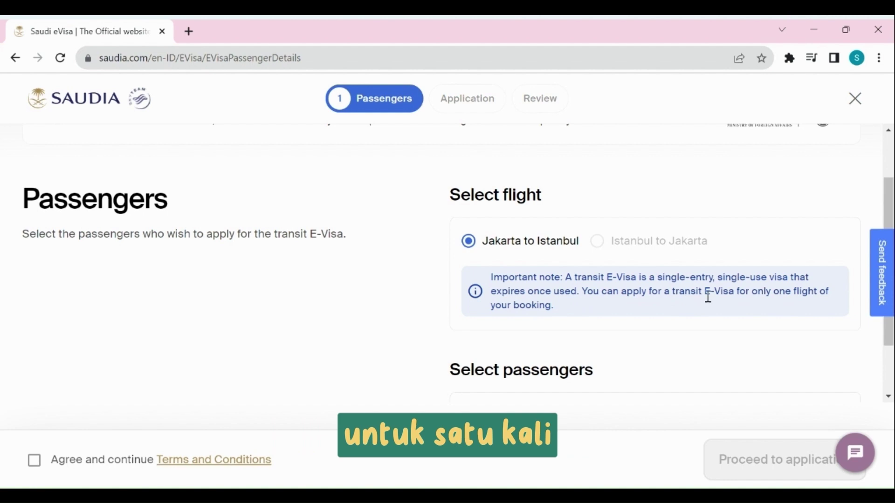
{"action": "scroll", "coordinate": [695, 296], "scroll_direction": "down", "scroll_amount": 2}
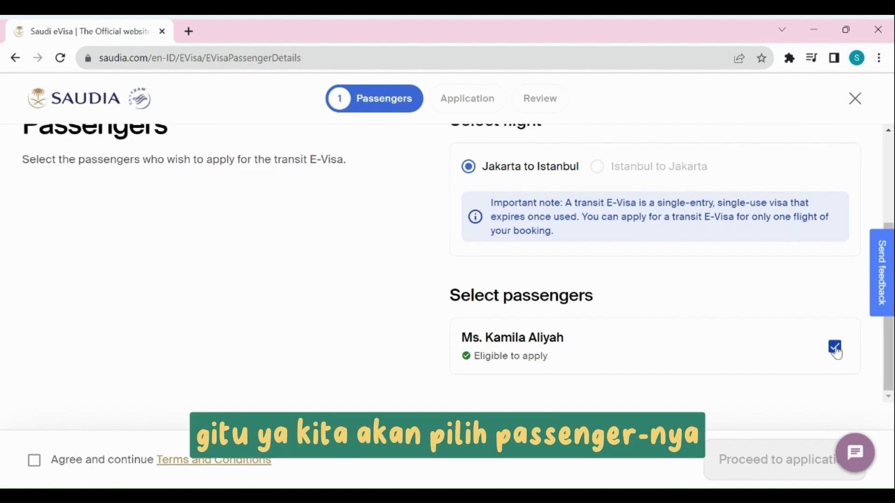
Read and accept the E-Visa terms and conditions, then proceed to the application form
{"action": "left_click", "coordinate": [163, 460]}
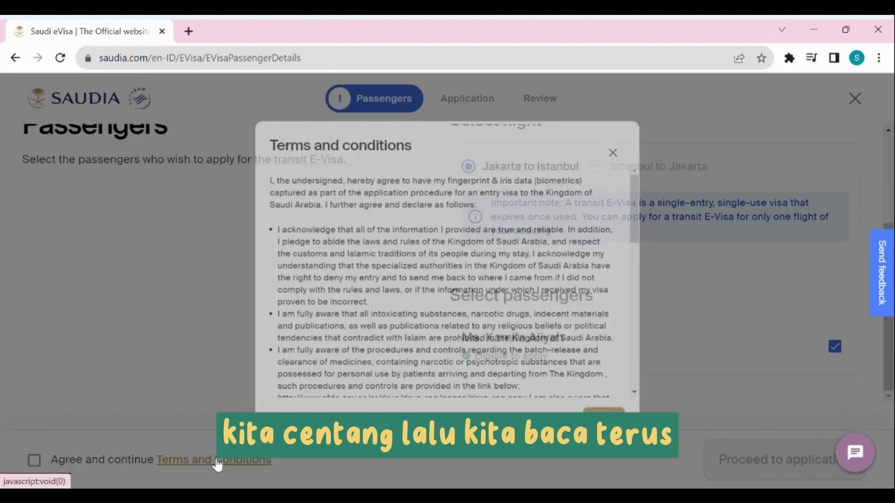
{"action": "scroll", "coordinate": [440, 191], "scroll_direction": "down", "scroll_amount": 10}
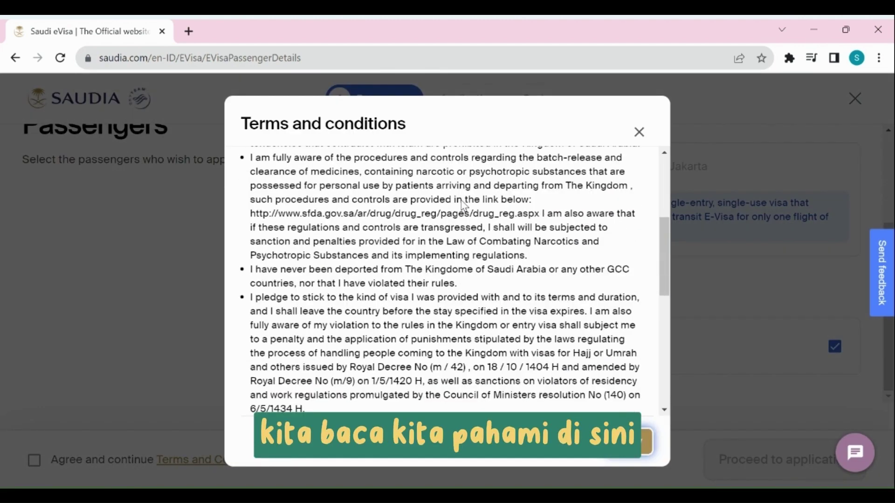
{"action": "scroll", "coordinate": [487, 263], "scroll_direction": "down", "scroll_amount": 3}
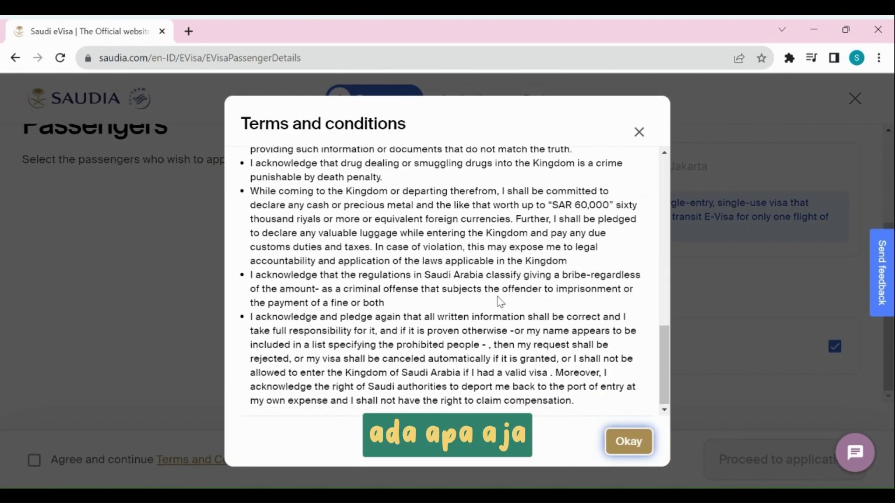
{"action": "left_click", "coordinate": [629, 441]}
{"action": "left_click", "coordinate": [32, 462]}
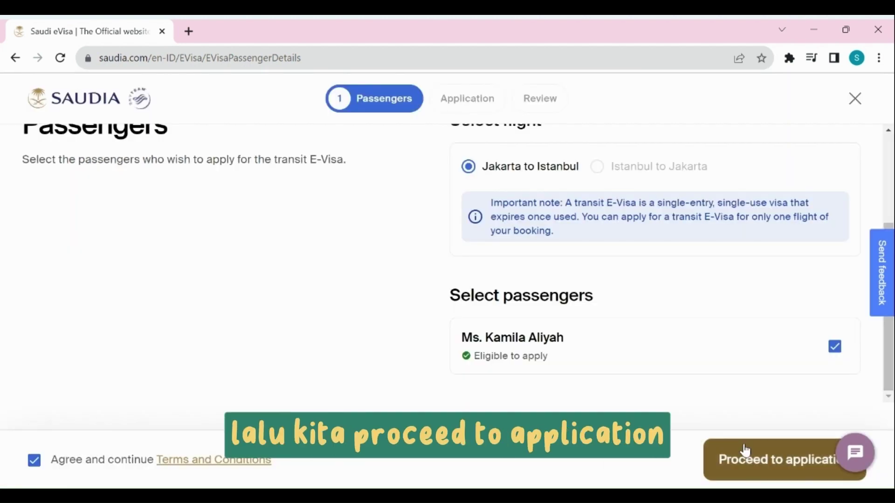
{"action": "left_click", "coordinate": [744, 455]}
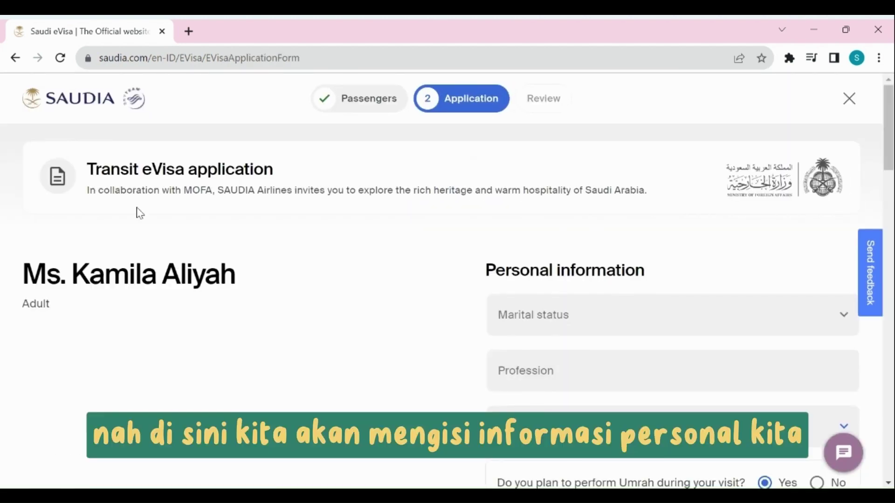
Set the passenger's marital status to Married and the profession to Teacher
{"action": "left_click", "coordinate": [607, 322]}
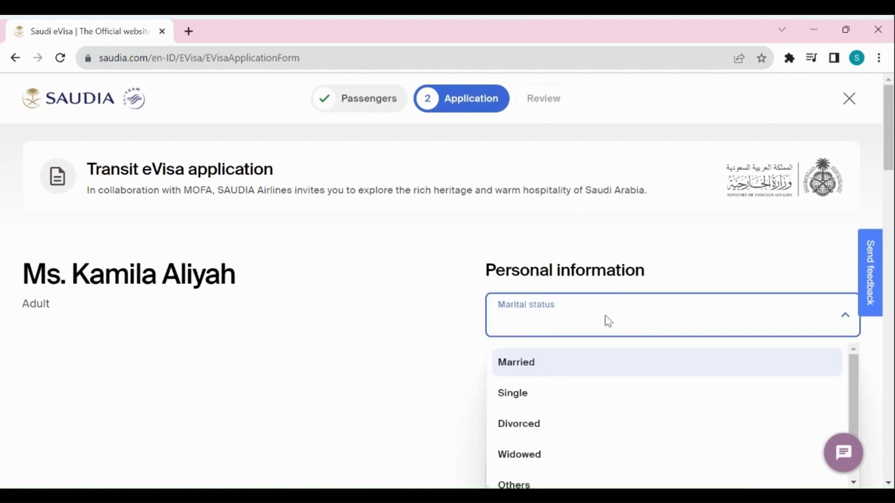
{"action": "left_click", "coordinate": [839, 327]}
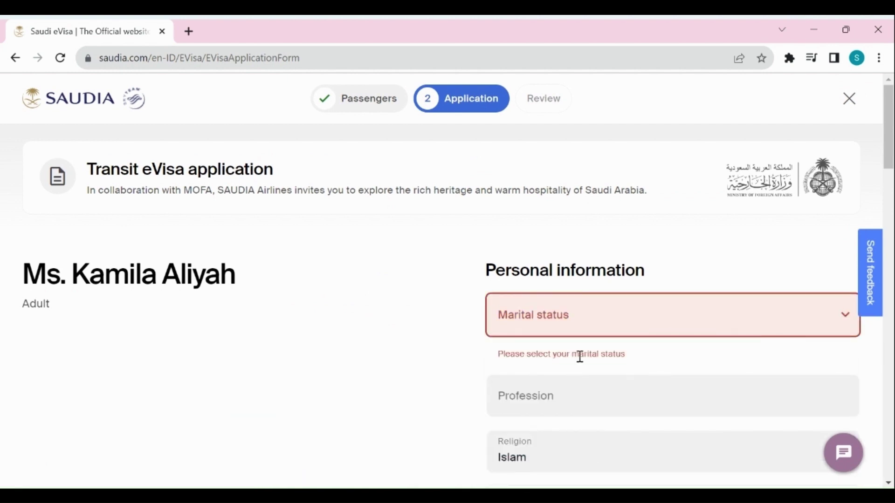
{"action": "left_click", "coordinate": [619, 321]}
{"action": "left_click", "coordinate": [555, 371]}
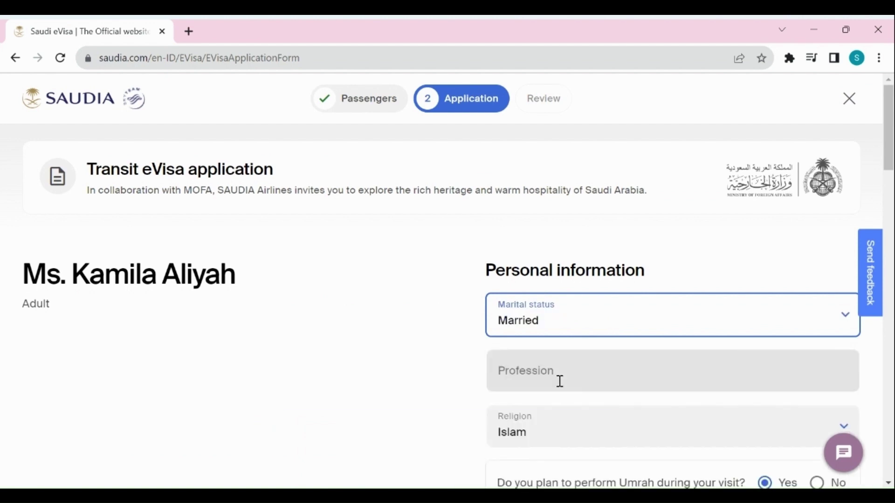
{"action": "left_click", "coordinate": [561, 374]}
{"action": "type", "text": "Teacher"}
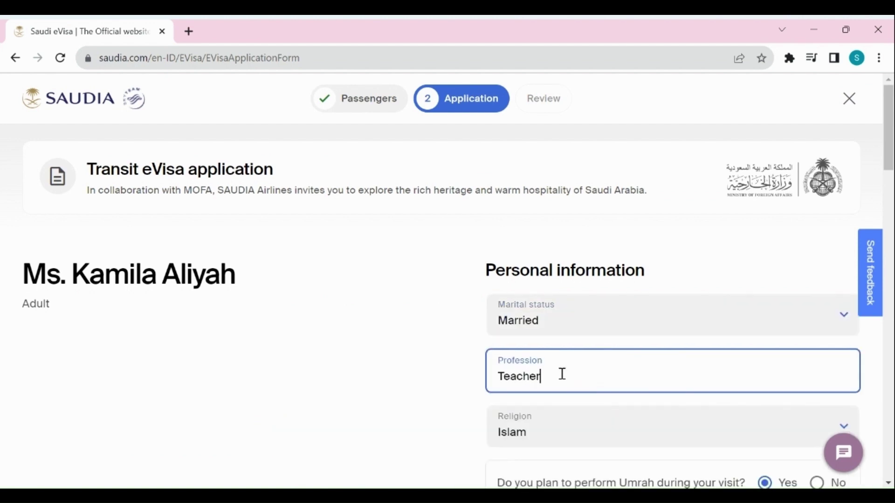
{"action": "scroll", "coordinate": [562, 373], "scroll_direction": "down", "scroll_amount": 3}
{"action": "left_click", "coordinate": [633, 368]}
{"action": "scroll", "coordinate": [635, 364], "scroll_direction": "down", "scroll_amount": 5}
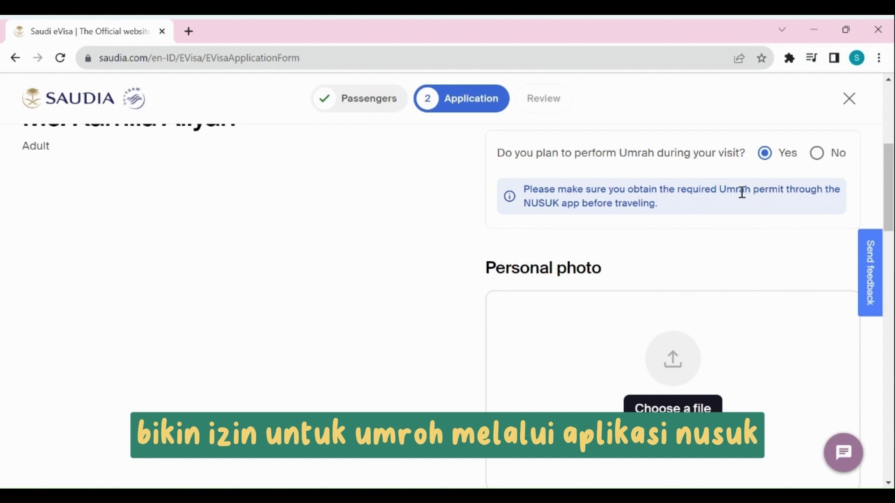
{"action": "scroll", "coordinate": [738, 194], "scroll_direction": "down", "scroll_amount": 3}
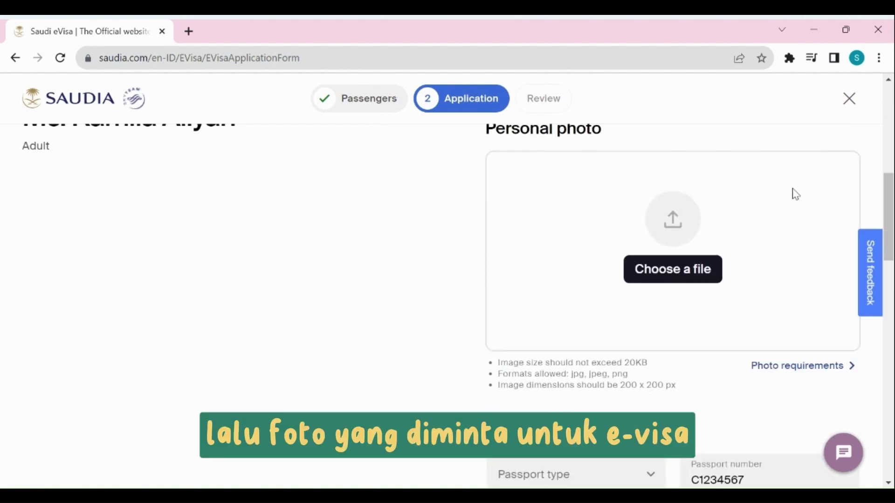
{"action": "left_click_drag", "start_coordinate": [891, 200], "coordinate": [857, 198]}
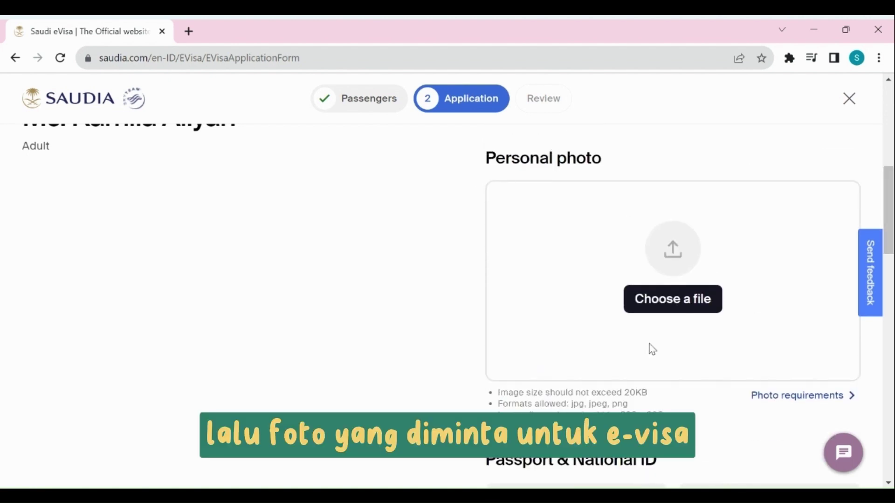
{"action": "left_click", "coordinate": [806, 397]}
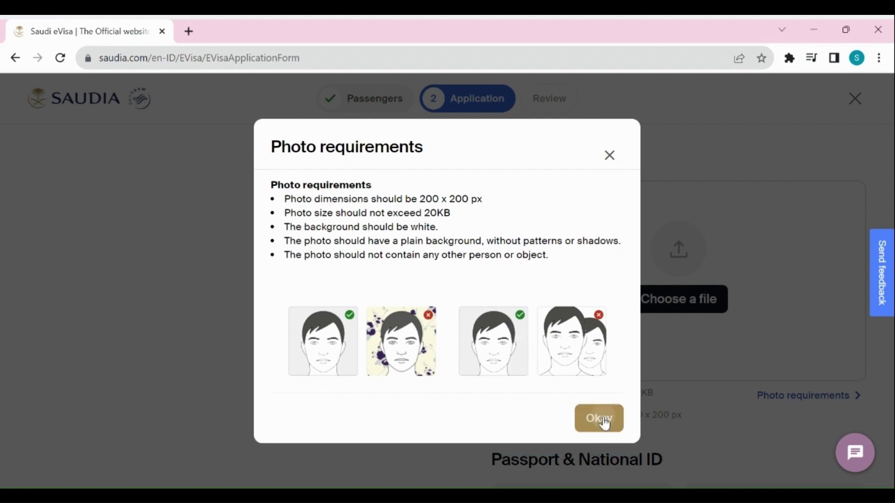
{"action": "left_click", "coordinate": [601, 420]}
{"action": "scroll", "coordinate": [587, 280], "scroll_direction": "down", "scroll_amount": 6}
Set the passport type to Normal
{"action": "left_click", "coordinate": [597, 204]}
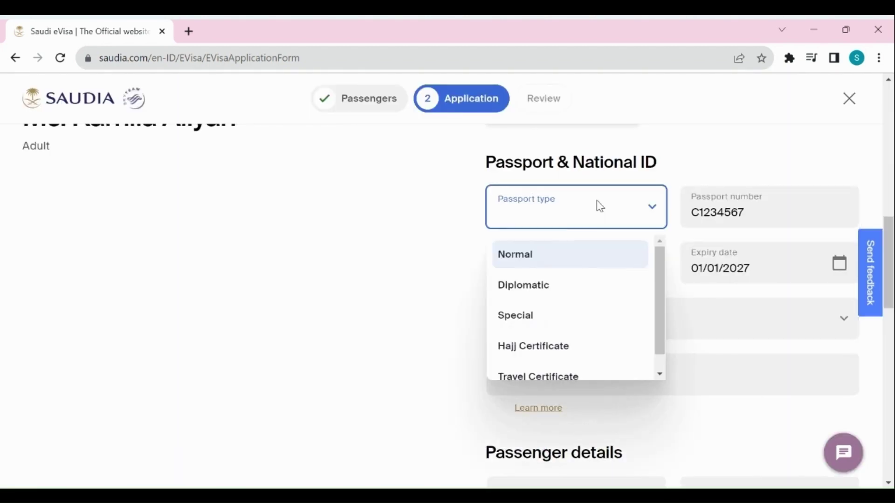
{"action": "left_click", "coordinate": [544, 255]}
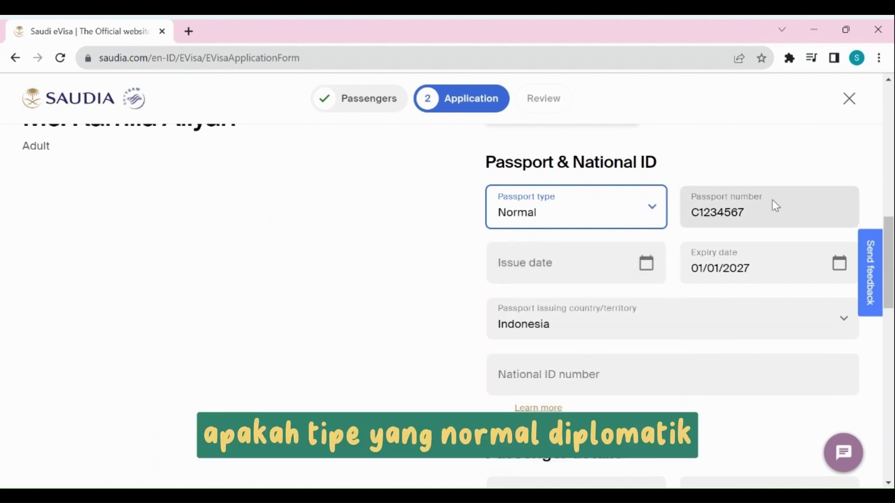
{"action": "scroll", "coordinate": [773, 204], "scroll_direction": "down", "scroll_amount": 2}
Set the passport issue date to 01/08/2023 via the calendar
{"action": "left_click", "coordinate": [590, 204]}
{"action": "left_click", "coordinate": [646, 193]}
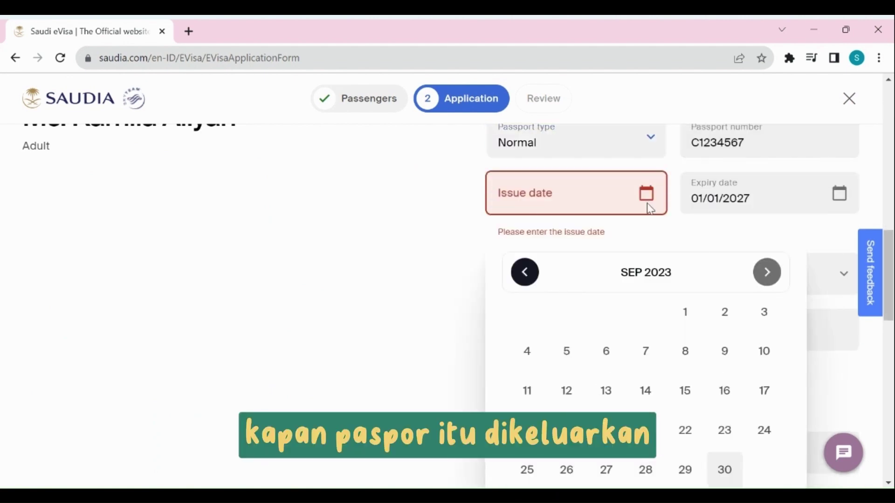
{"action": "left_click", "coordinate": [688, 319]}
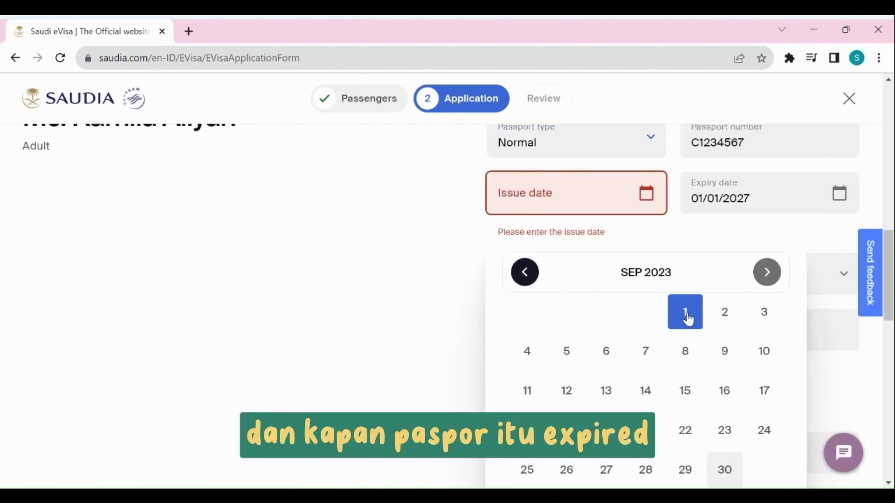
{"action": "scroll", "coordinate": [585, 265], "scroll_direction": "down", "scroll_amount": 2}
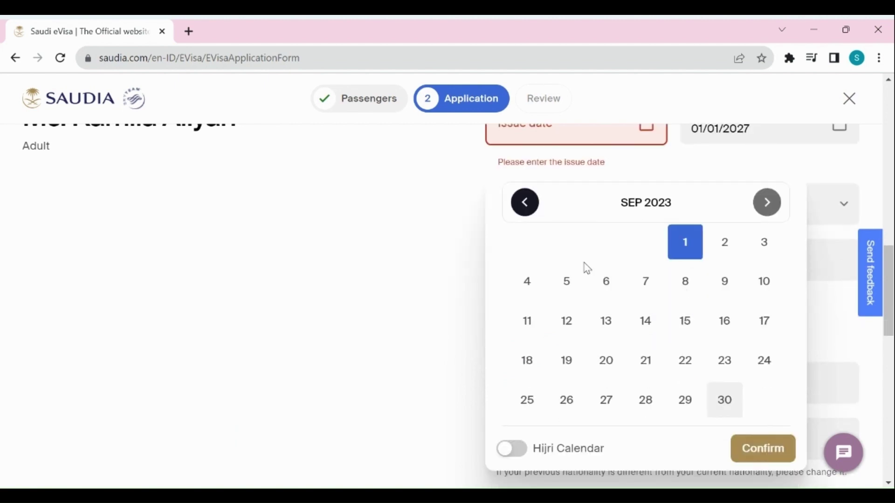
{"action": "left_click", "coordinate": [524, 204]}
{"action": "left_click", "coordinate": [555, 241]}
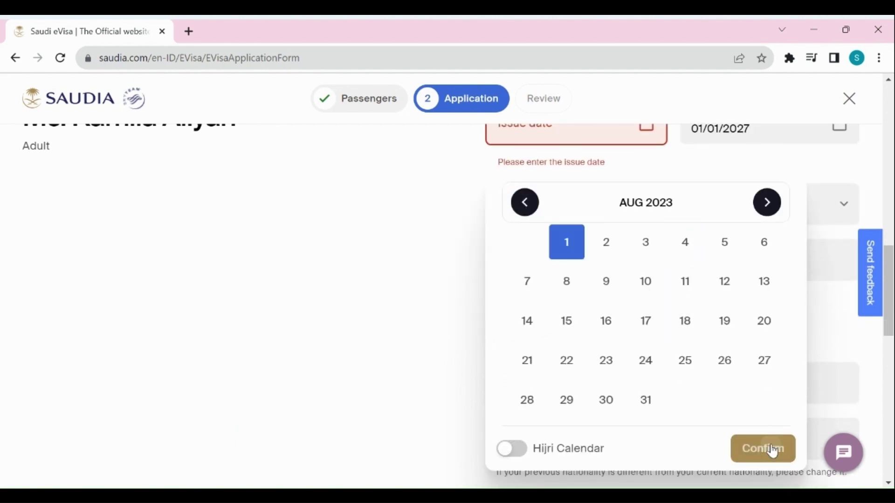
{"action": "left_click", "coordinate": [760, 448]}
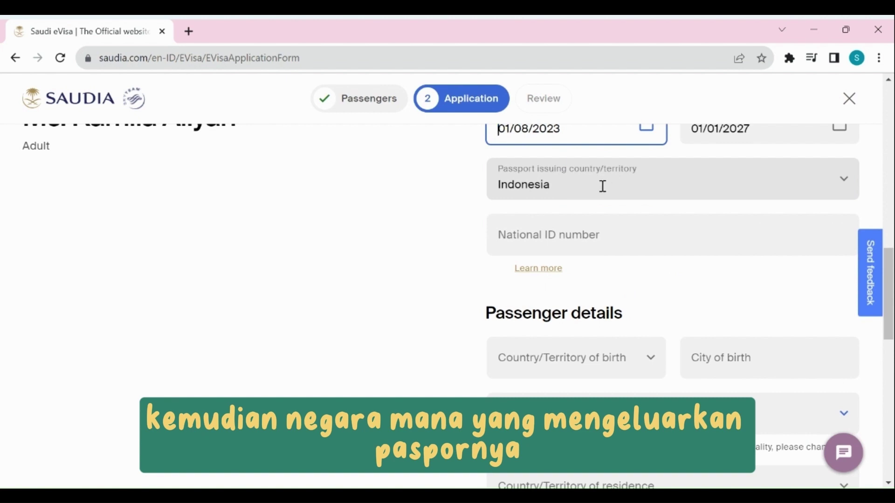
{"action": "scroll", "coordinate": [603, 186], "scroll_direction": "down", "scroll_amount": 2}
Enter the national ID number, country of birth Indonesia and city of birth bandung
{"action": "left_click", "coordinate": [599, 168]}
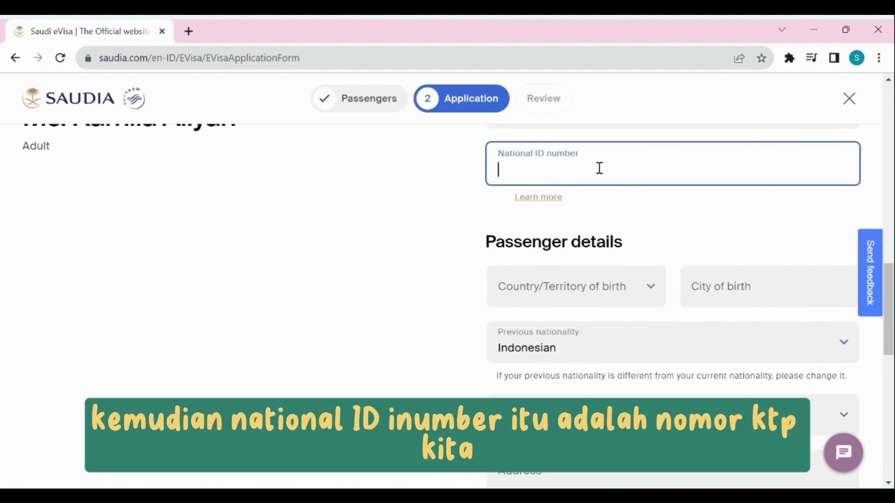
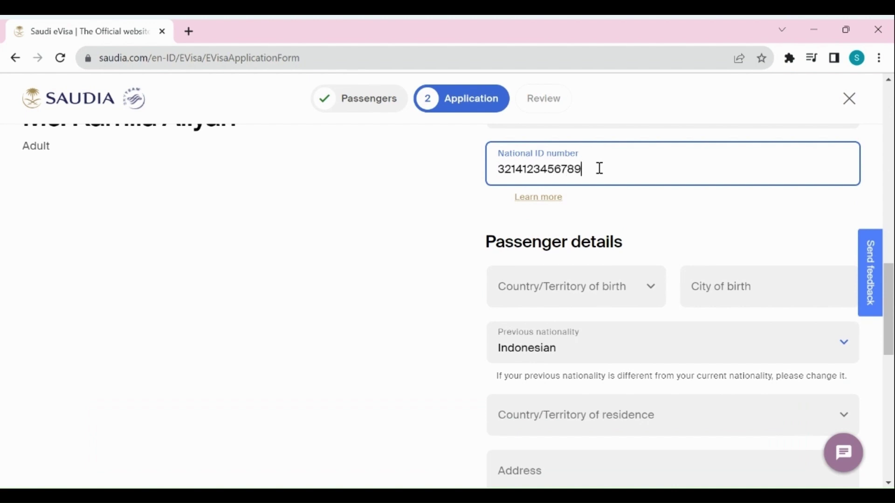
{"action": "scroll", "coordinate": [600, 168], "scroll_direction": "down", "scroll_amount": 2}
{"action": "left_click", "coordinate": [632, 219]}
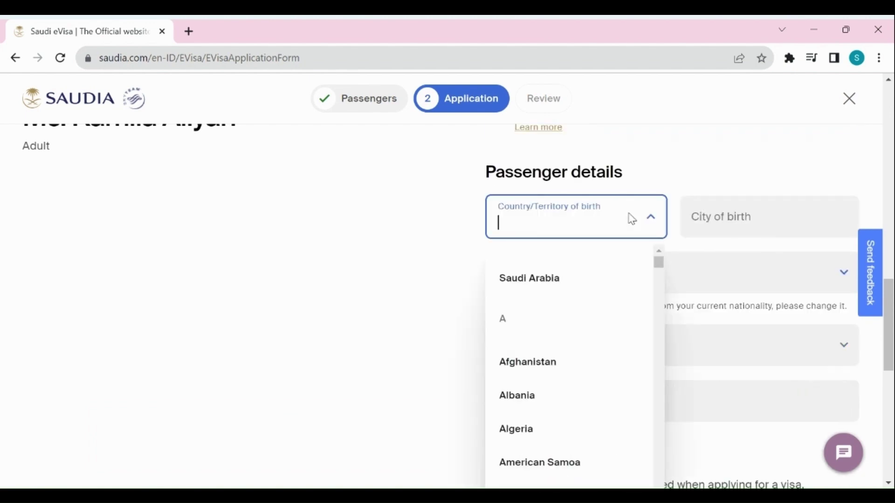
{"action": "type", "text": "indone"}
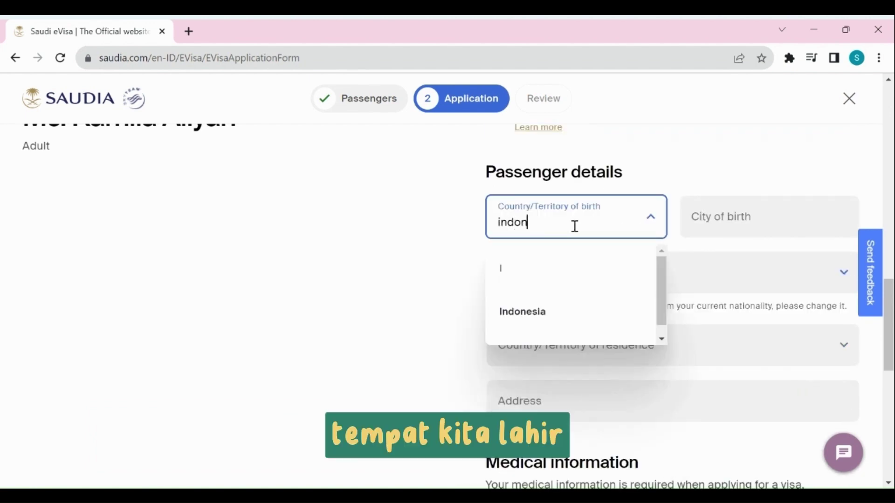
{"action": "left_click", "coordinate": [569, 306]}
{"action": "left_click", "coordinate": [747, 215]}
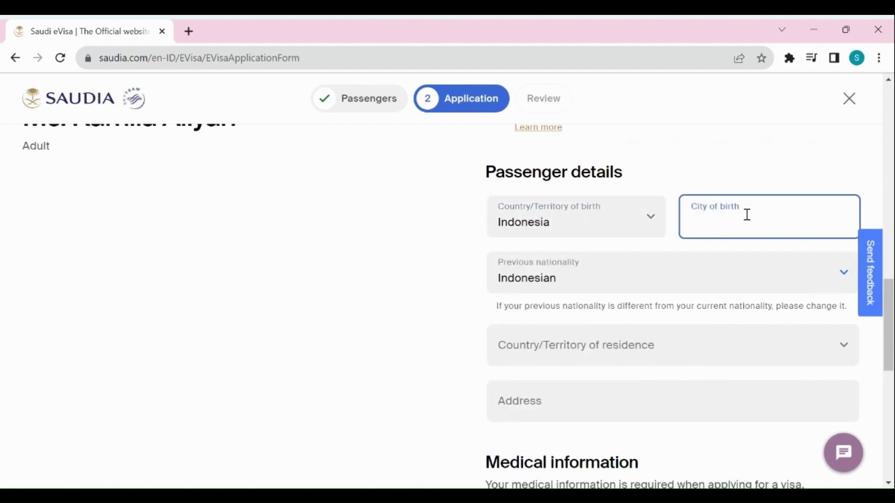
{"action": "type", "text": "b"}
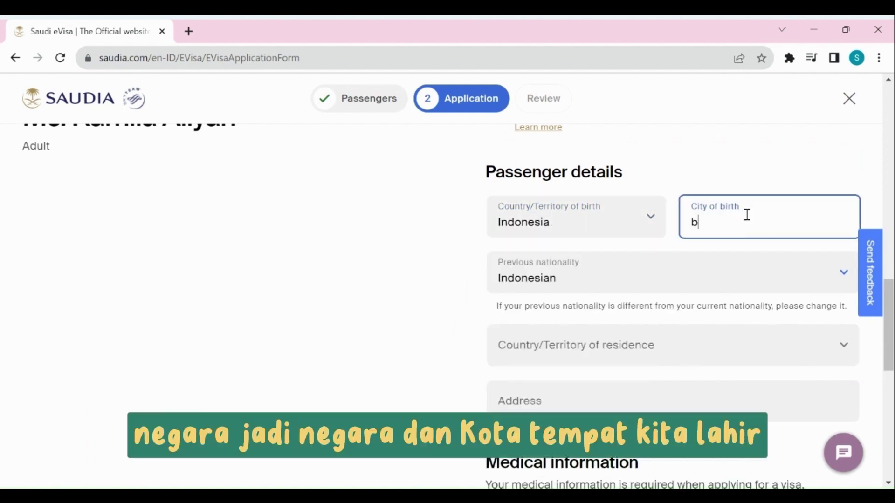
{"action": "type", "text": "andung"}
{"action": "left_click", "coordinate": [397, 256]}
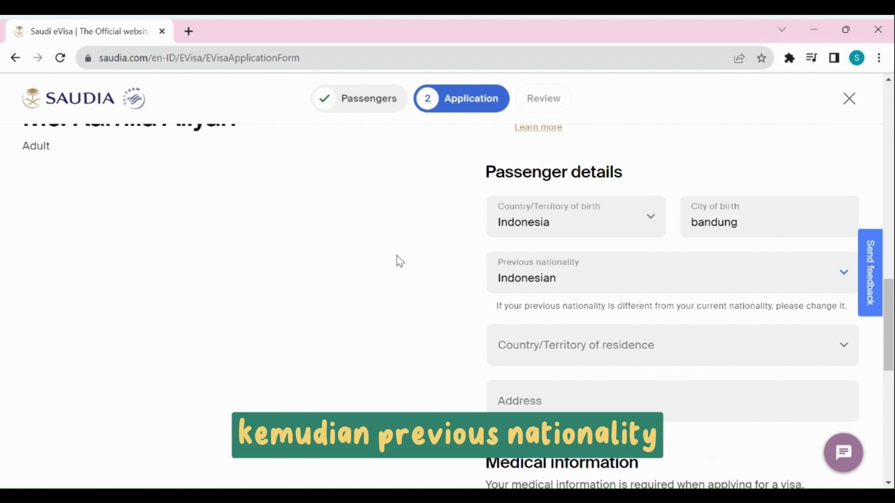
{"action": "scroll", "coordinate": [397, 256], "scroll_direction": "down", "scroll_amount": 2}
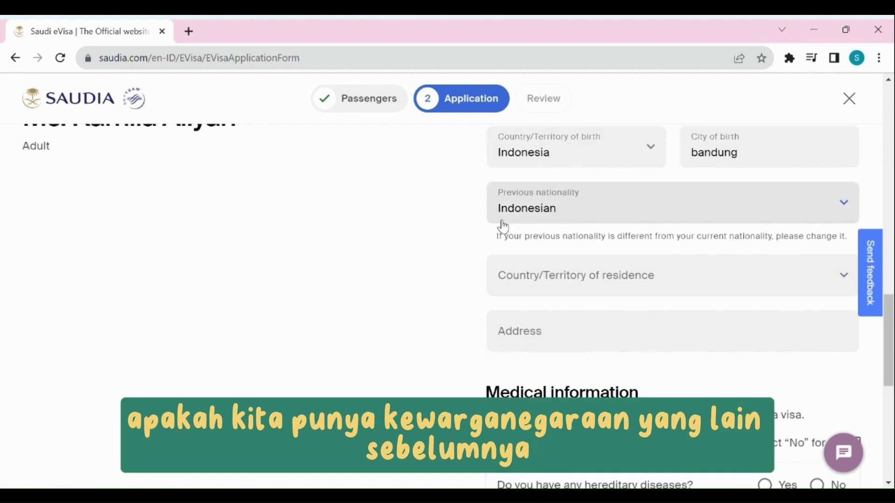
Set the country of residence to Indonesia and fill in the home address
{"action": "left_click", "coordinate": [577, 273]}
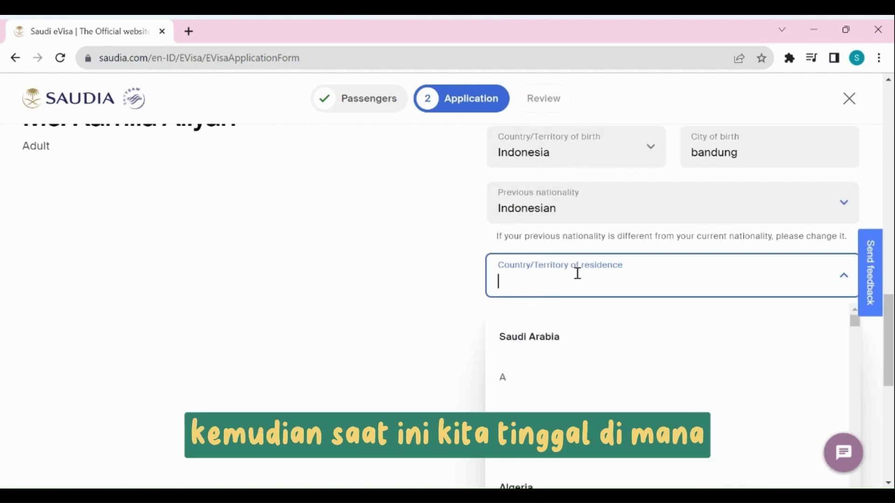
{"action": "type", "text": "indoneis"}
{"action": "key", "text": "BackSpace"}
{"action": "type", "text": "s"}
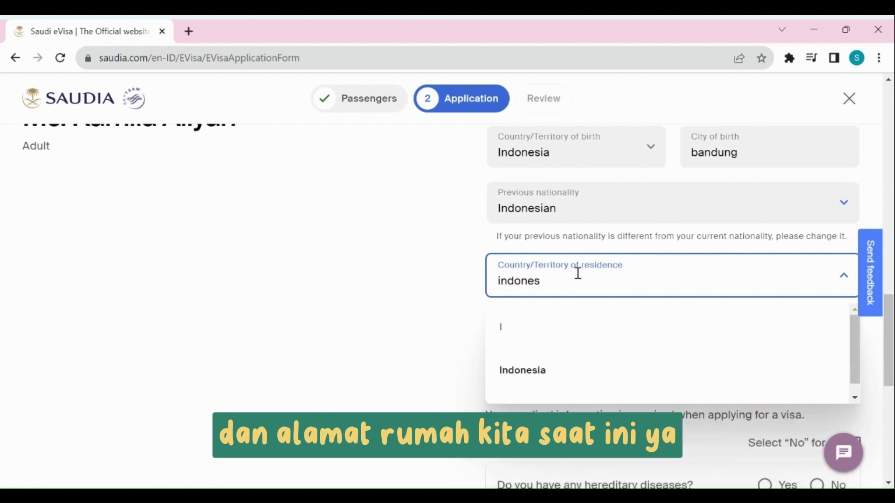
{"action": "left_click", "coordinate": [593, 368]}
{"action": "left_click", "coordinate": [530, 328]}
{"action": "type", "text": "Bandung"}
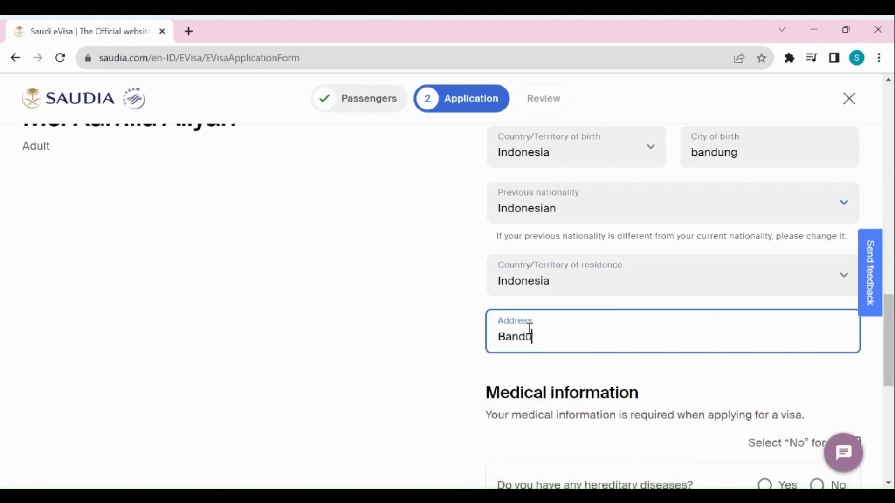
{"action": "left_click", "coordinate": [401, 342]}
Tick 'Select "No" for all' so every medical question is answered No
{"action": "scroll", "coordinate": [404, 345], "scroll_direction": "down", "scroll_amount": 4}
{"action": "scroll", "coordinate": [401, 344], "scroll_direction": "down", "scroll_amount": 2}
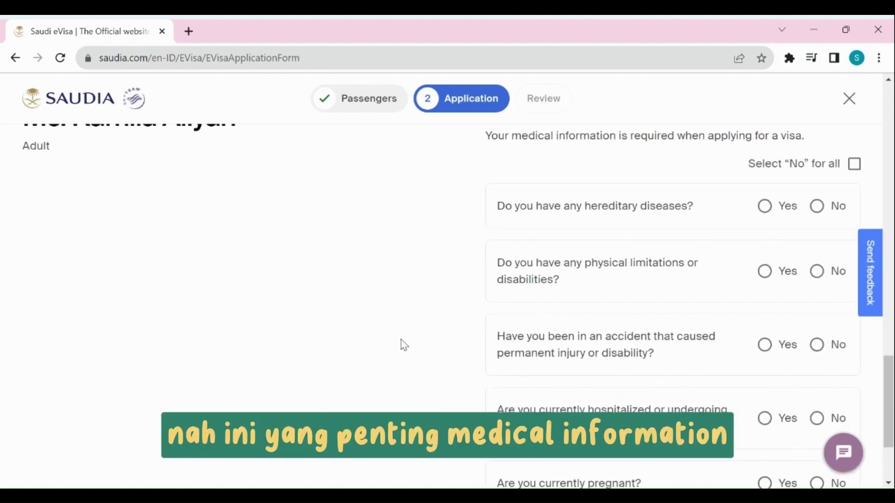
{"action": "left_click", "coordinate": [855, 165]}
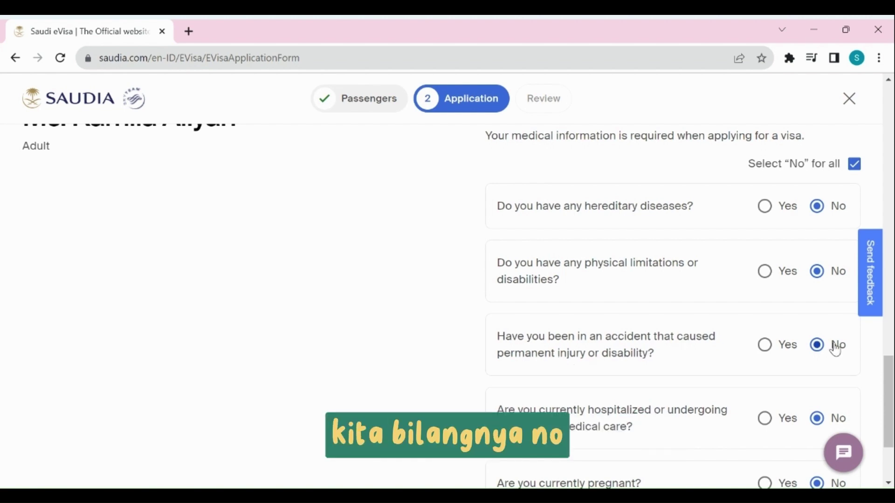
{"action": "scroll", "coordinate": [820, 349], "scroll_direction": "down", "scroll_amount": 2}
{"action": "scroll", "coordinate": [808, 347], "scroll_direction": "down", "scroll_amount": 2}
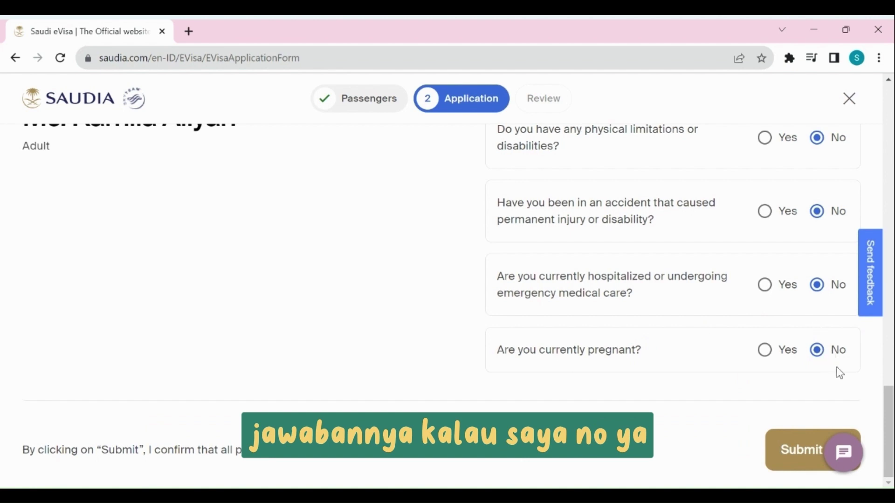
Submit the application (IDR 382,600 fee) and find Transit E-Visa under Seats & Extras
{"action": "left_click", "coordinate": [792, 460]}
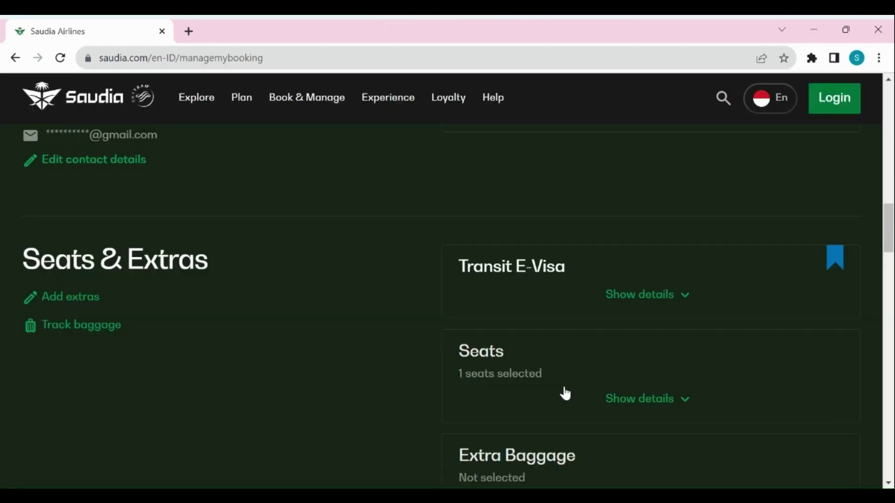
{"action": "scroll", "coordinate": [565, 394], "scroll_direction": "down", "scroll_amount": 1}
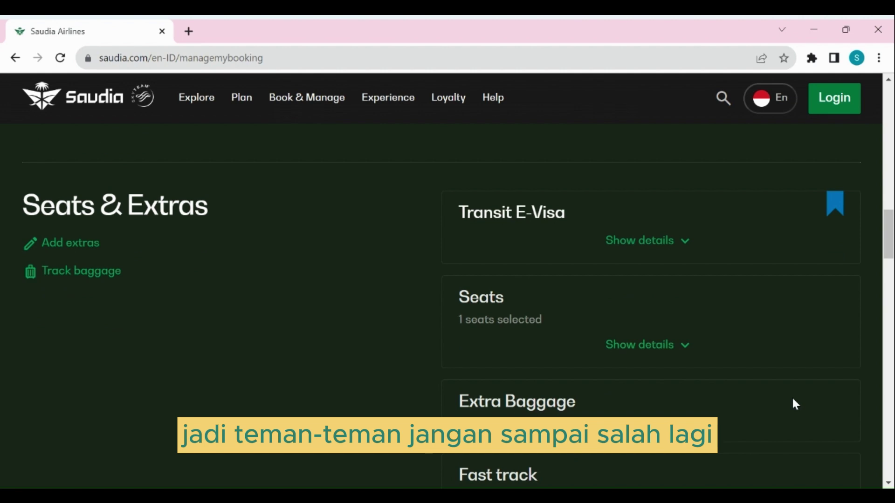